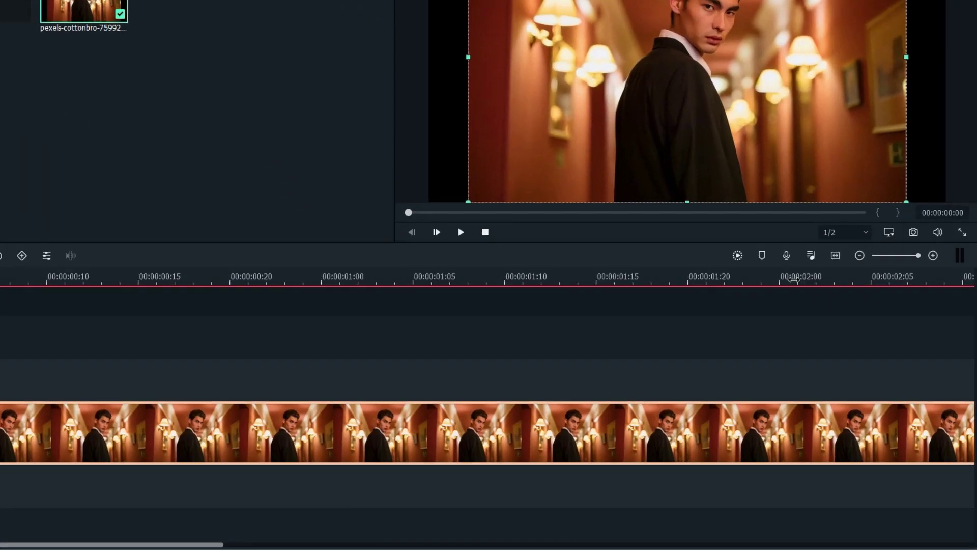
Split the hallway photo clip at 00:00:02:00 and delete the part after the cut
left_click(809, 324)
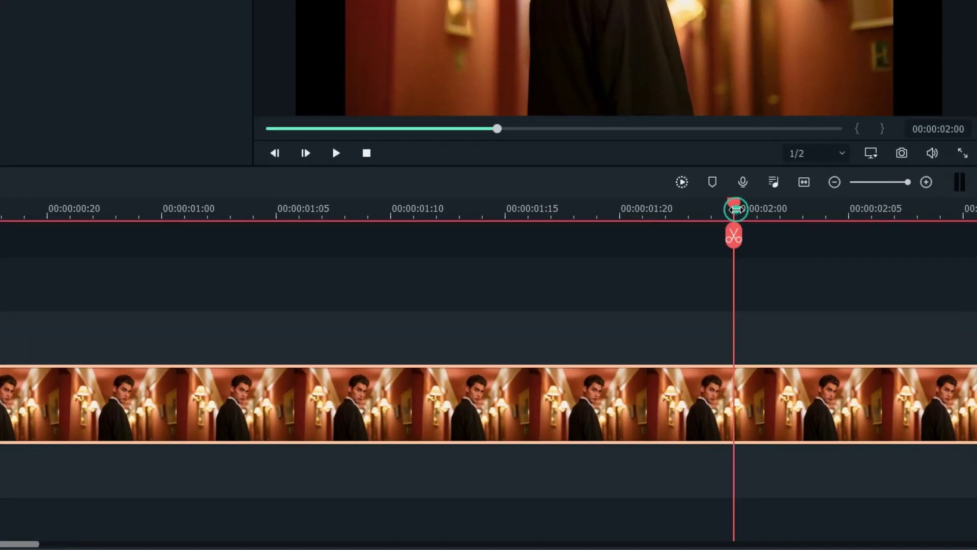
left_click_drag(854, 390, 806, 466)
key("ctrl+b")
left_click_drag(795, 275, 801, 346)
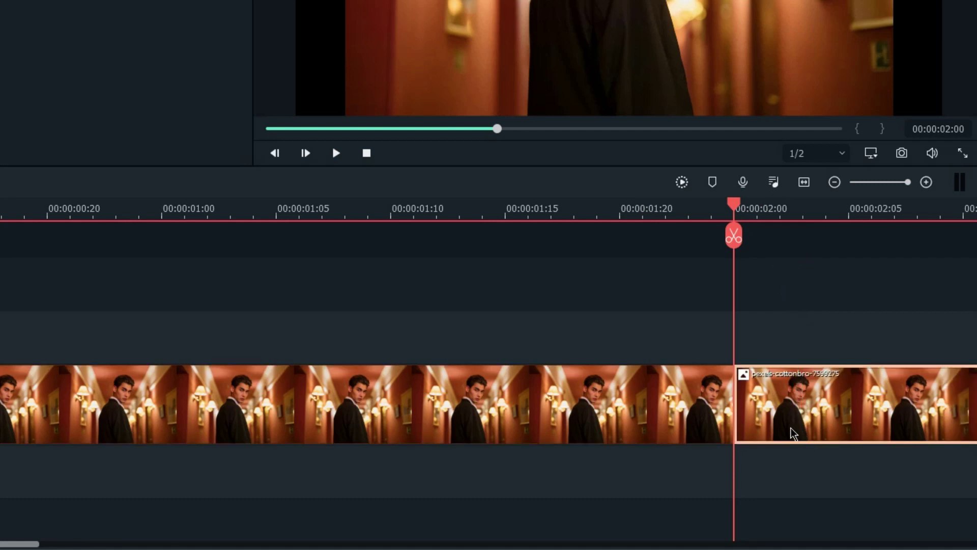
key("Delete")
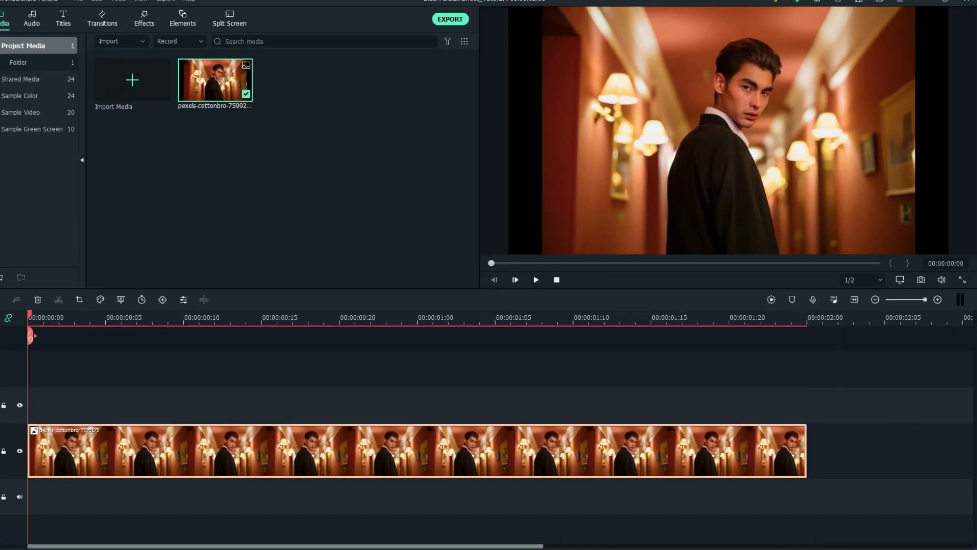
Set the hallway photo clip's scale to 130% and its vertical position to -42
double_click(83, 460)
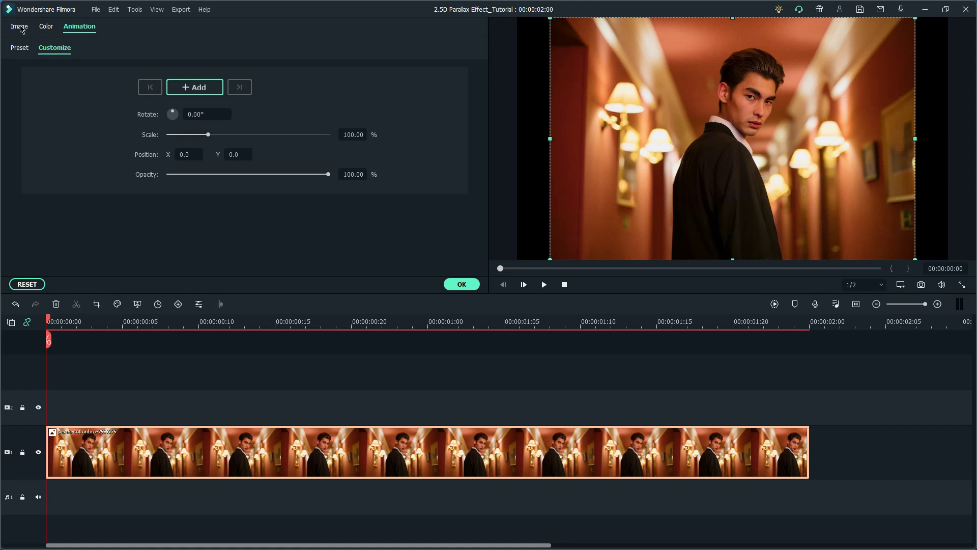
left_click(20, 29)
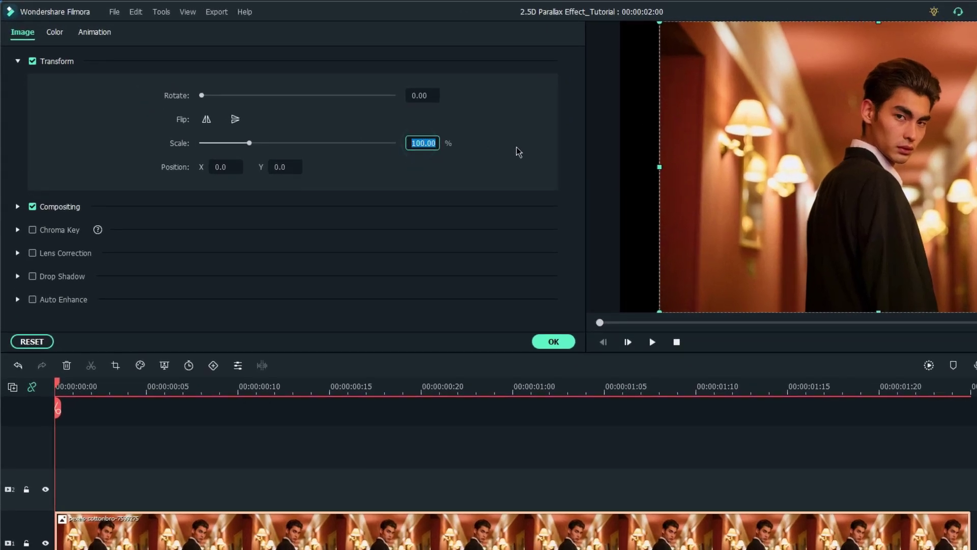
type("130")
key("Return")
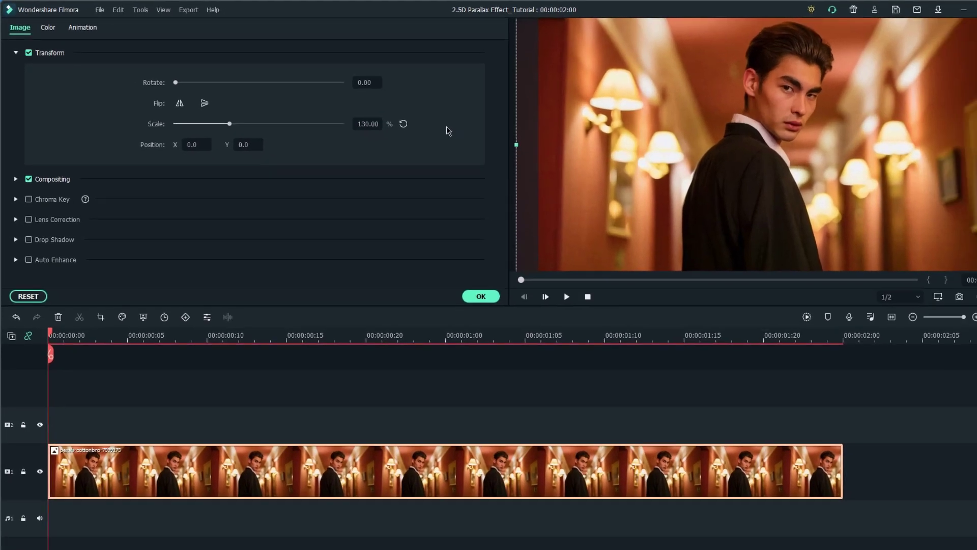
double_click(282, 166)
type("10")
key("Return")
mouse_move(238, 138)
left_mouse_down()
mouse_move(237, 161)
mouse_move(234, 139)
left_mouse_up()
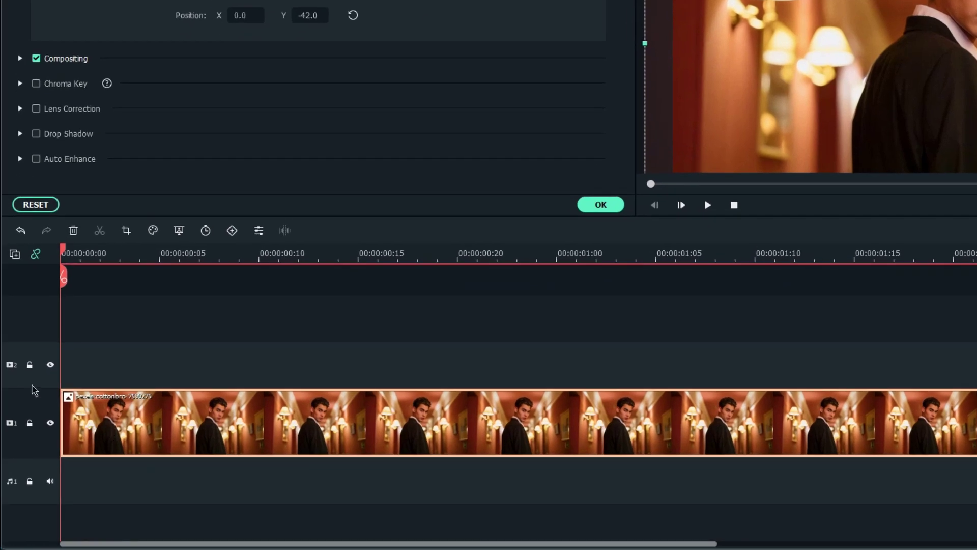
Apply the AI Portrait effect Human Segmentation to the hallway photo copy on the second video track
left_click(32, 386)
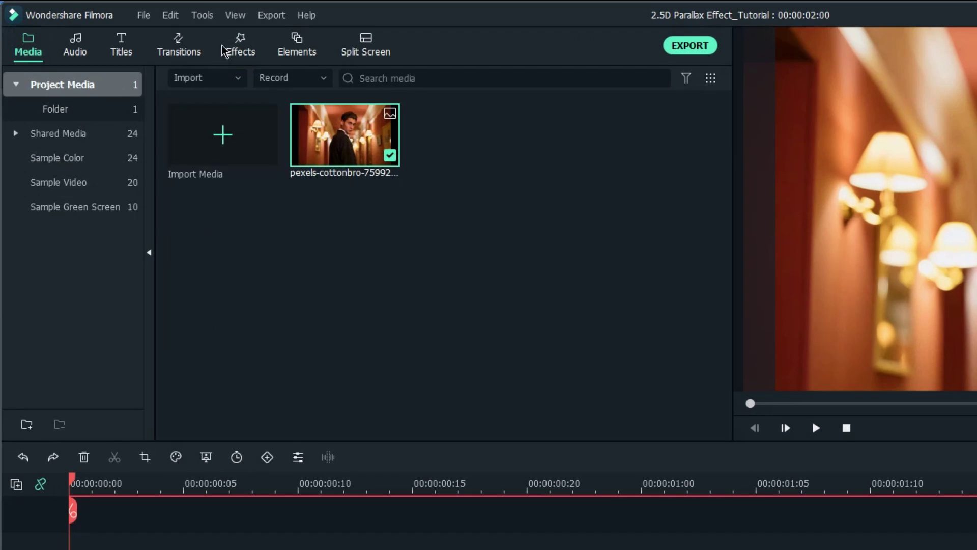
left_click(235, 48)
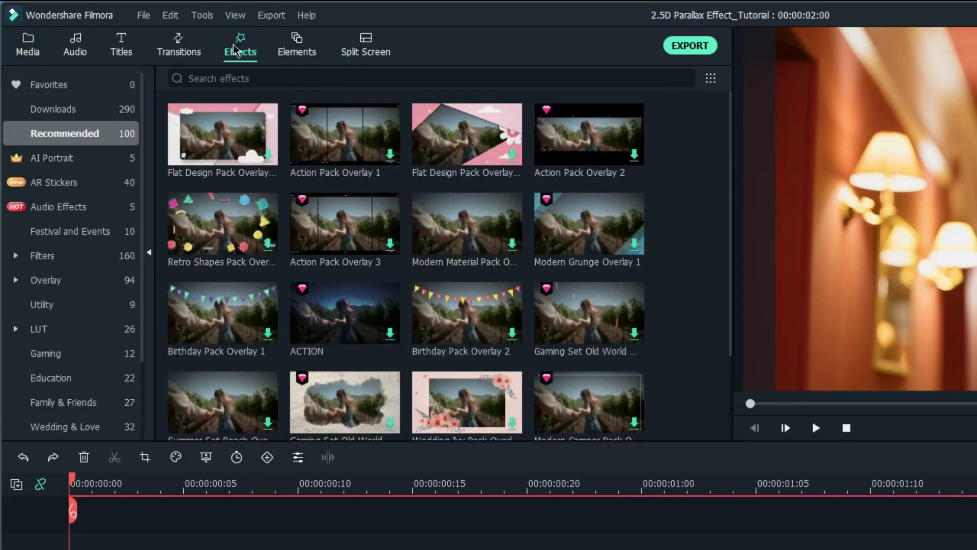
left_click(80, 159)
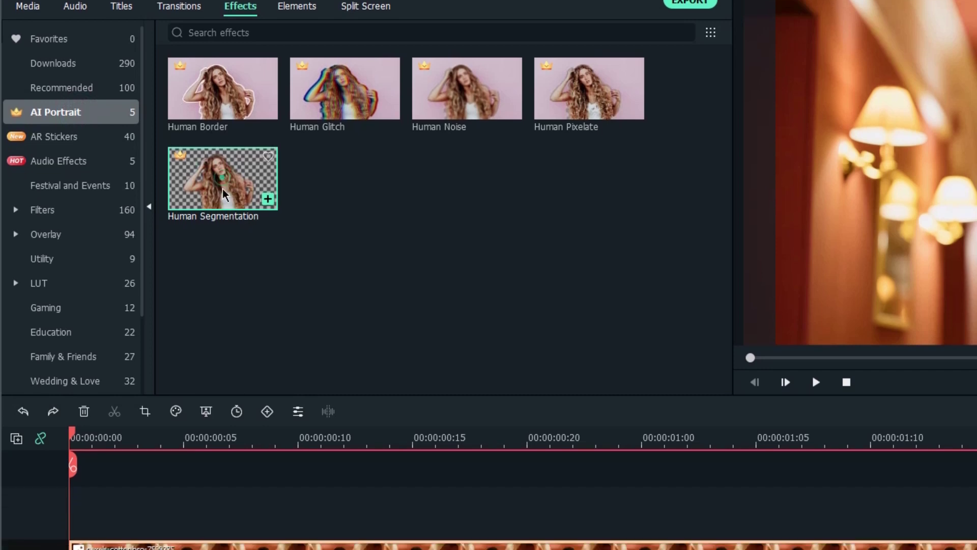
left_click_drag(221, 234, 88, 399)
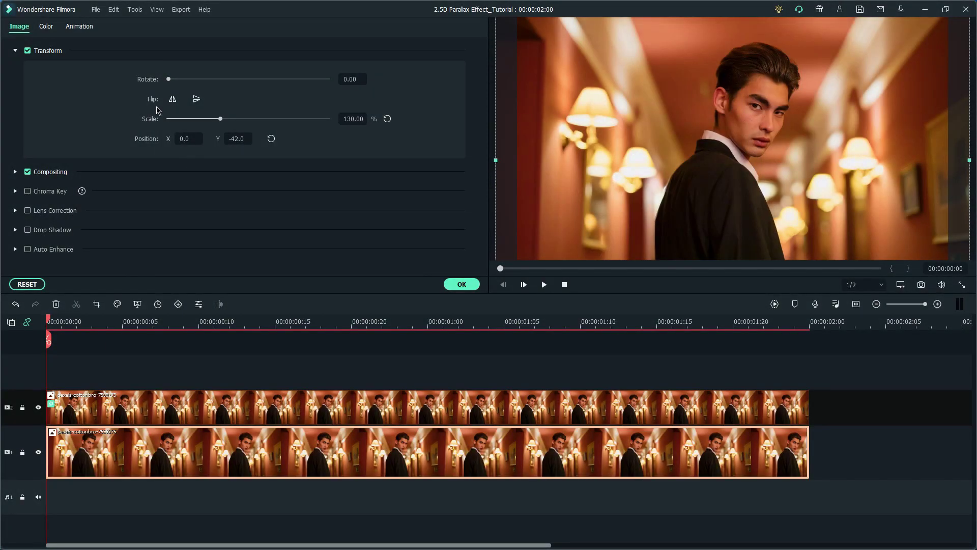
Animate the hallway clip on track 1 with a keyframe at the start and a scale of 110% near the end
left_click(83, 28)
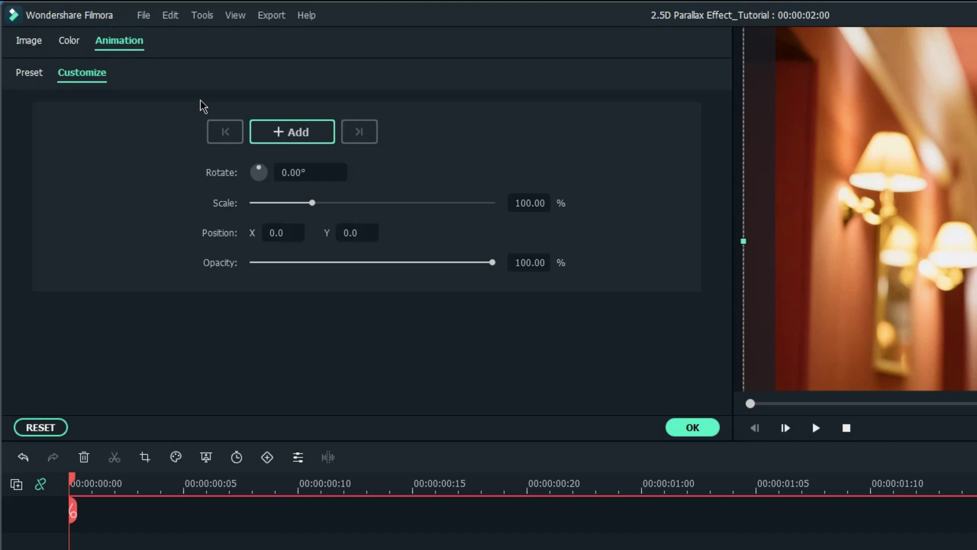
left_click(300, 134)
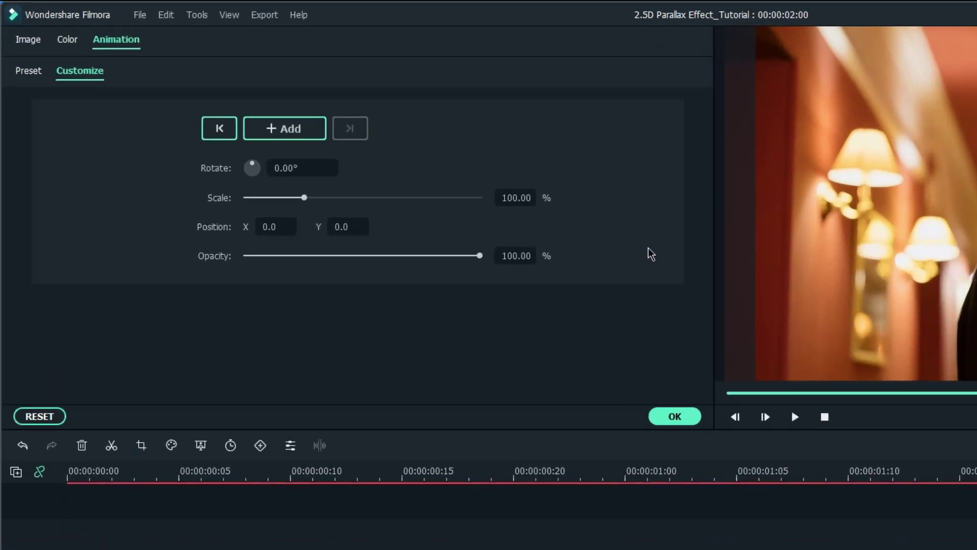
left_click(353, 135)
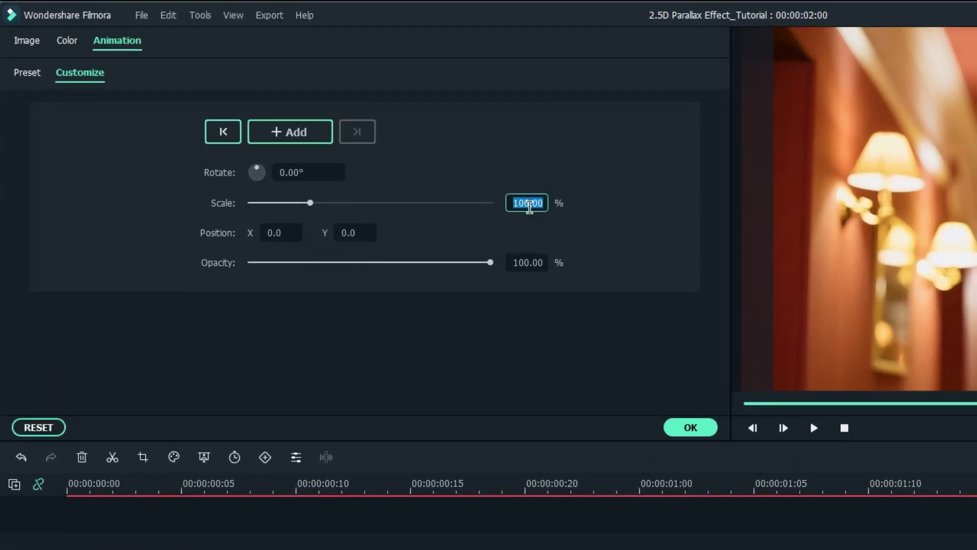
type("110")
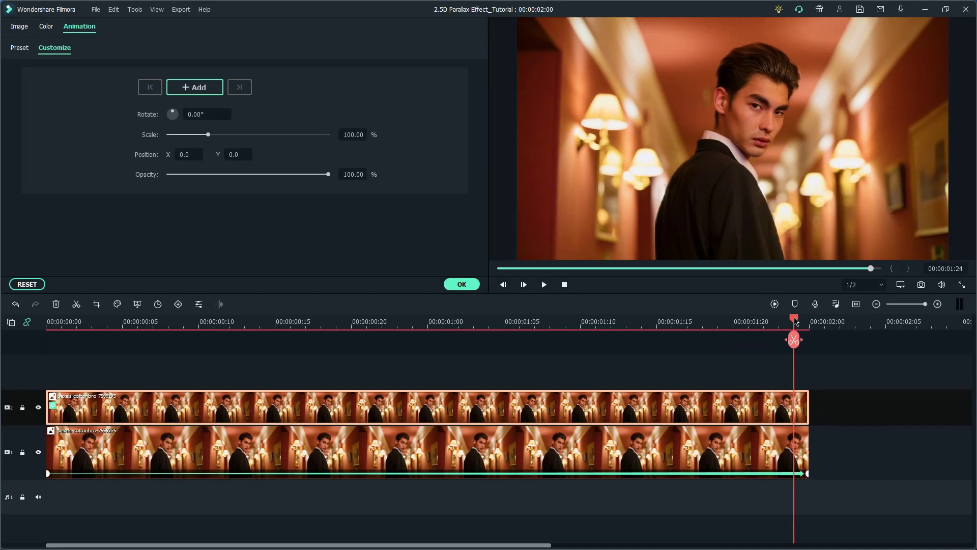
Animate the segmented clip on track 2 with a keyframe at the start and a scale of 120% at 00:00:01:24
left_click_drag(794, 318, 34, 367)
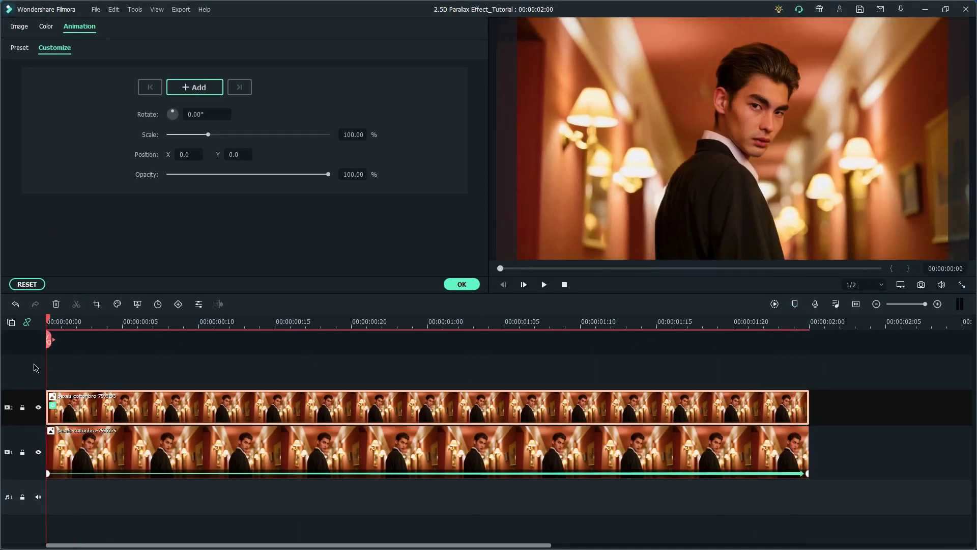
left_click(194, 90)
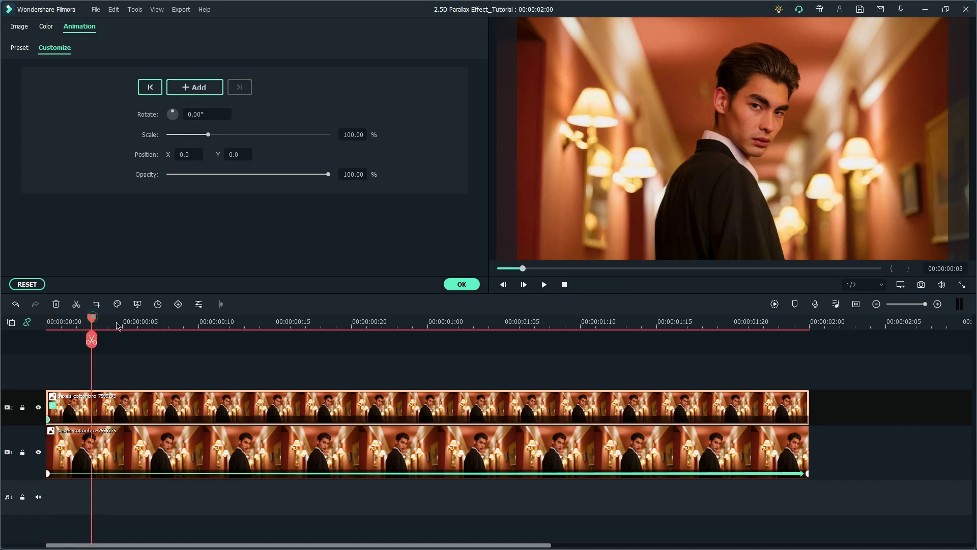
left_click_drag(116, 325, 794, 387)
left_click(353, 134)
type("120")
key("Return")
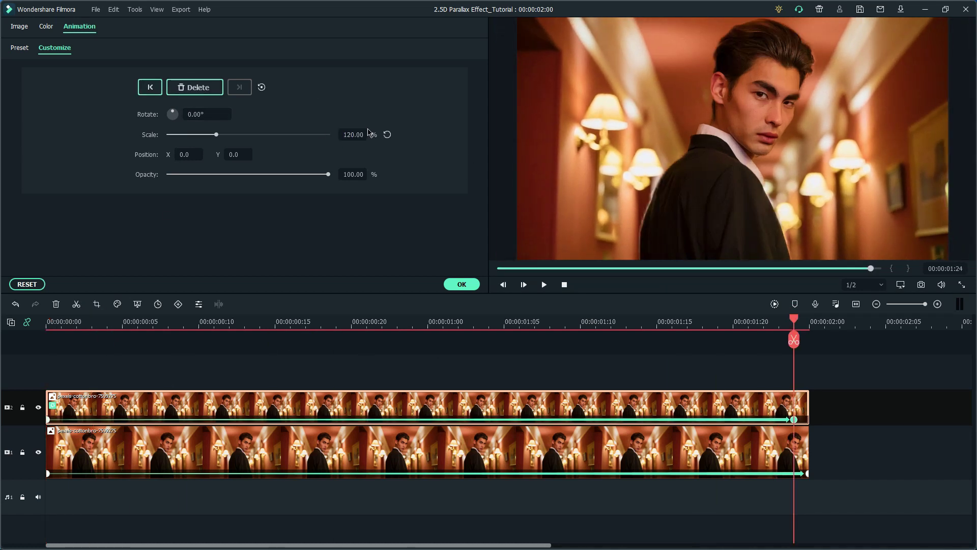
Adjust the vertical position of the upper clip's last keyframe, move that keyframe to the clip's end, and return the playhead to the start
left_click_drag(243, 155, 231, 155)
left_click_drag(794, 419, 808, 419)
left_click(789, 361)
left_click_drag(794, 351, 1, 390)
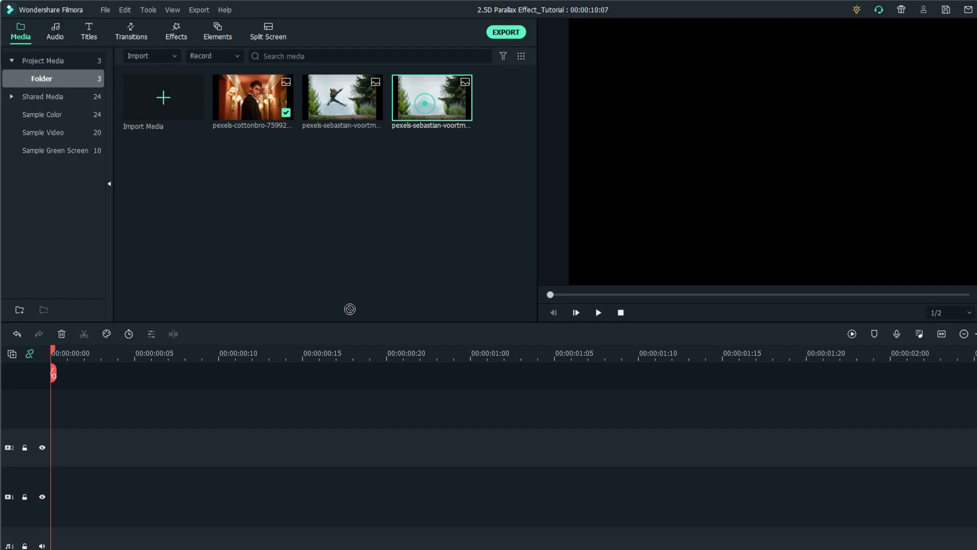
Place the empty landscape image on track 1 and the jumping photo on track 2, and trim both clips to 00:00:02:00
left_click_drag(350, 309, 80, 534)
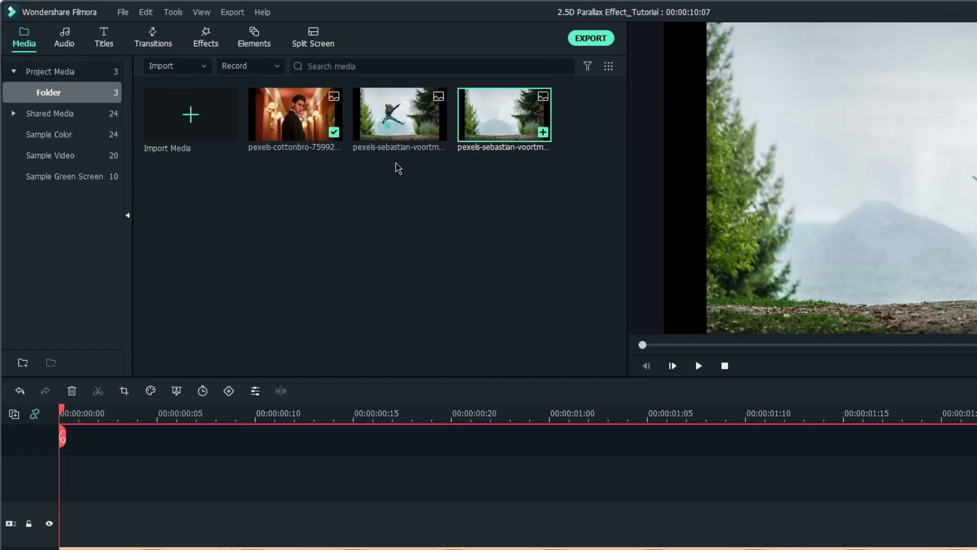
left_click_drag(336, 102, 35, 458)
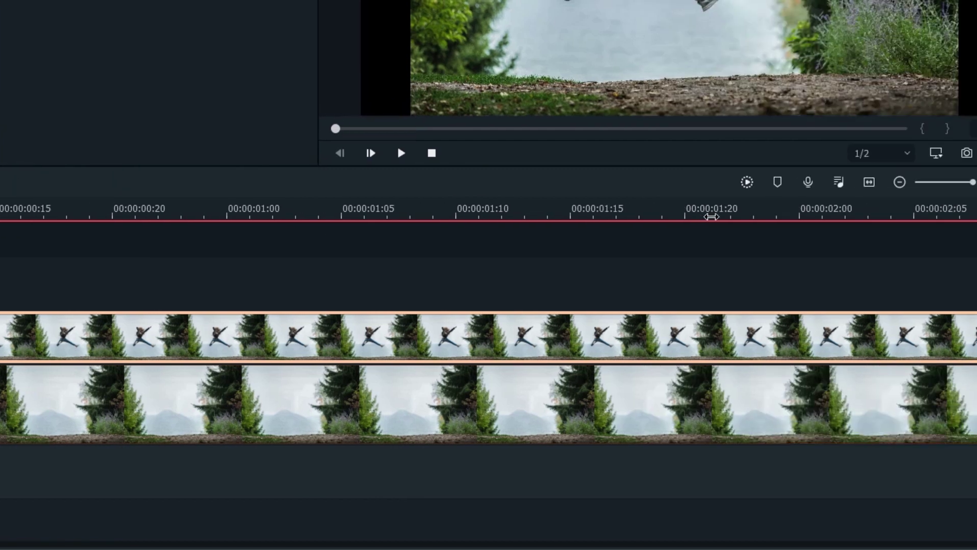
left_click(726, 214)
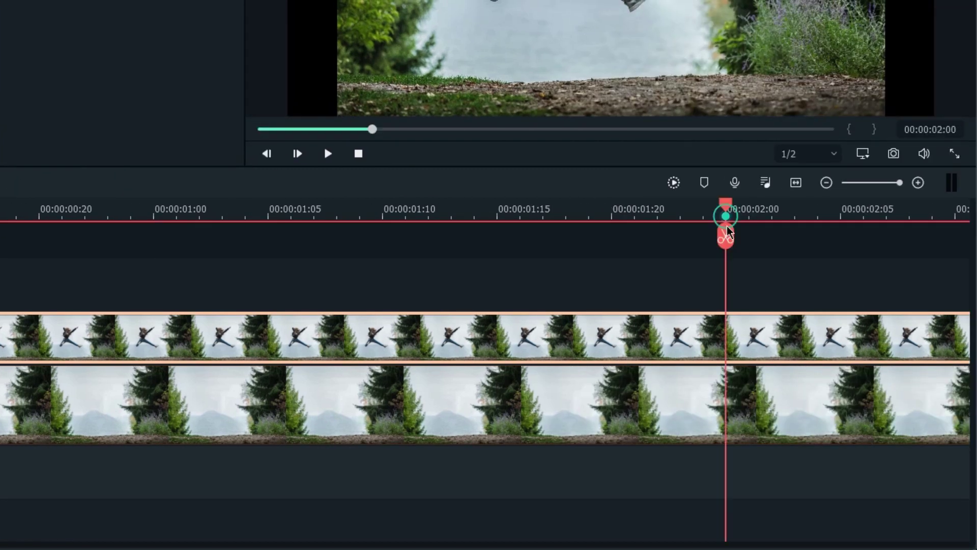
key("ctrl+a")
key("ctrl+b")
left_click_drag(885, 284, 826, 476)
key("Delete")
key("Home")
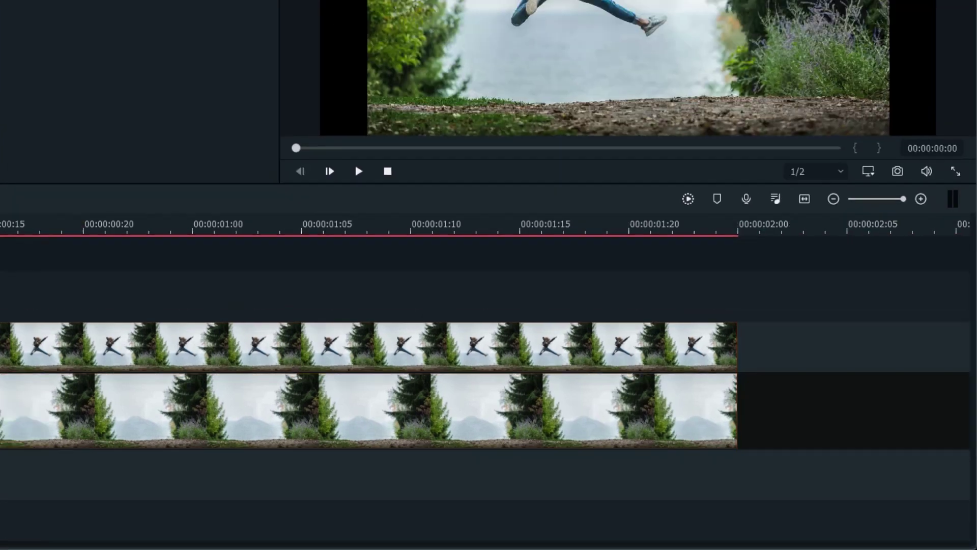
Scale the landscape background clip to 118% and shift it up to position X -1.0, Y 43.1
double_click(124, 463)
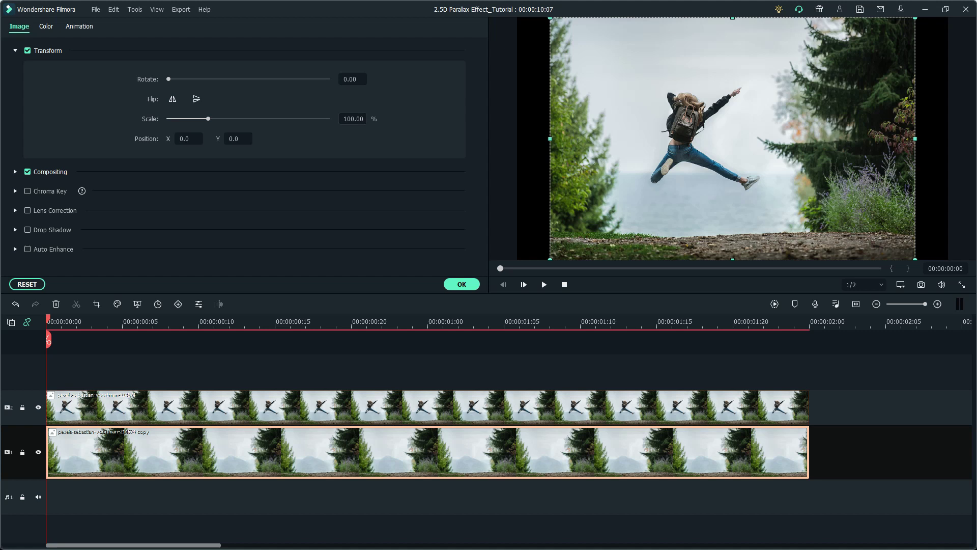
left_click_drag(208, 119, 214, 118)
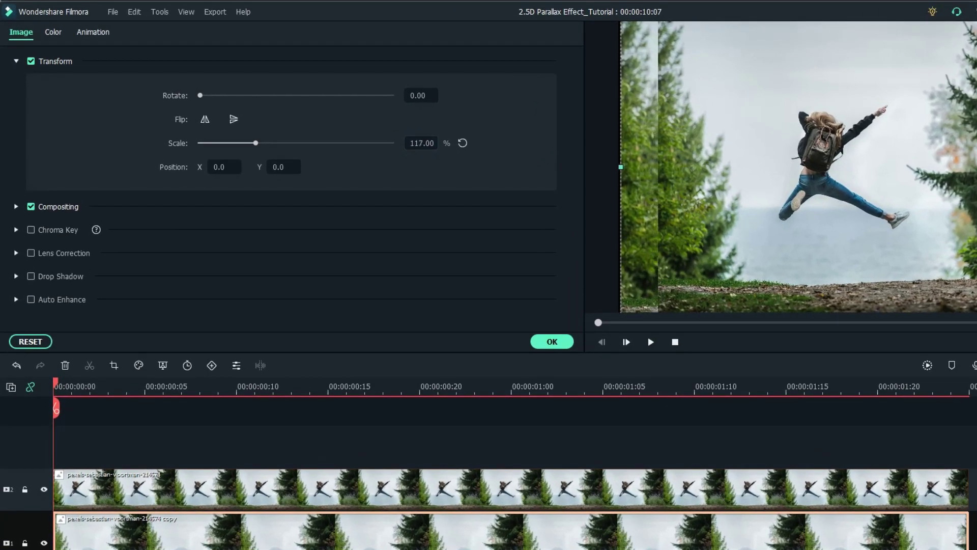
left_click_drag(429, 143, 430, 143)
left_click_drag(640, 216, 639, 187)
Scale the jumping photo clip to 118% and shift it up to line up with the background
left_click(744, 223)
left_click_drag(422, 143, 430, 142)
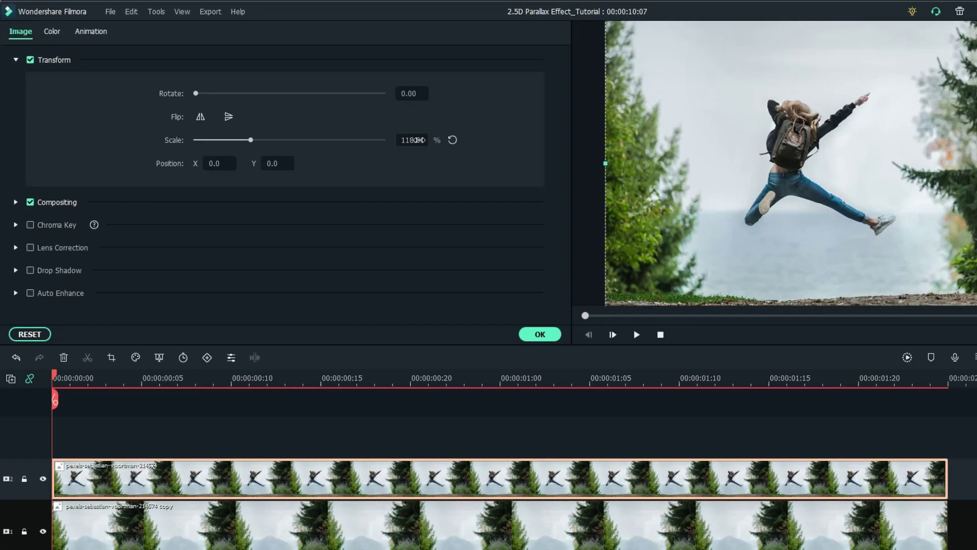
left_click_drag(809, 229, 809, 203)
left_click(540, 334)
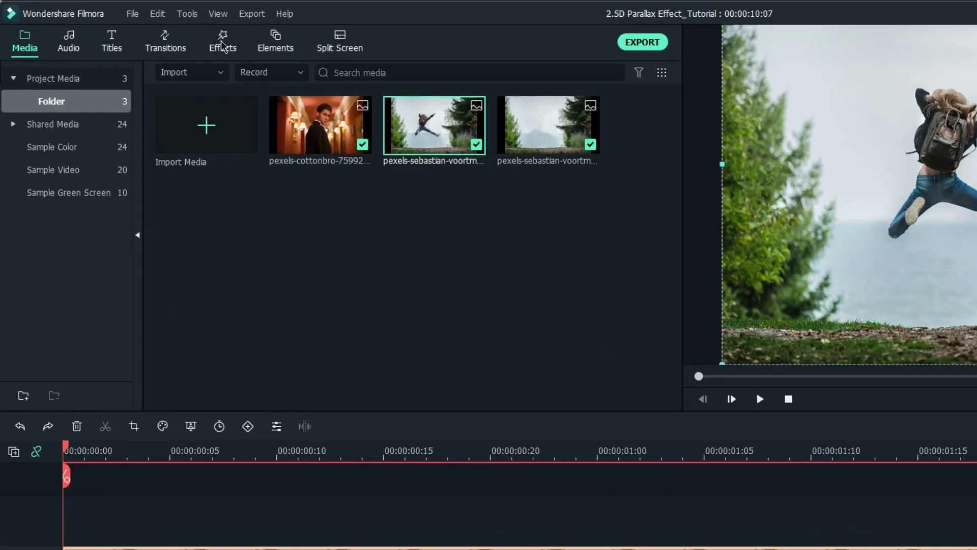
Apply the Human Segmentation effect to the jumping photo clip on track 2
left_click(160, 29)
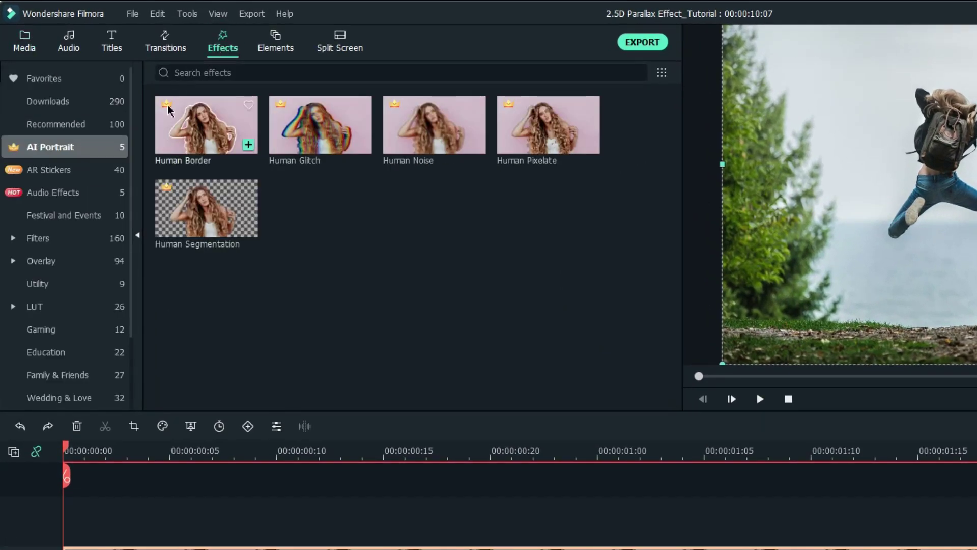
left_click_drag(215, 224, 98, 353)
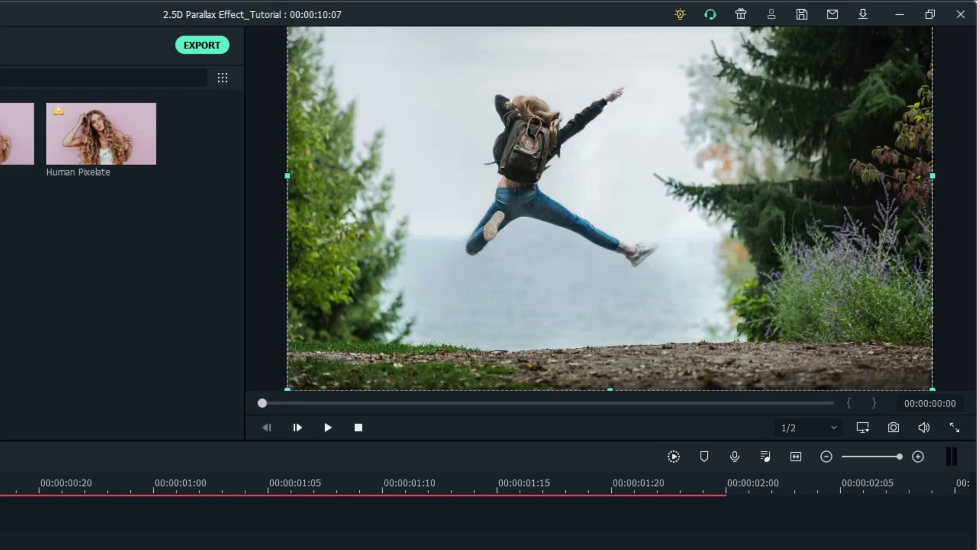
Animate the landscape background clip from a starting keyframe to 110% scale and a raised vertical position at 00:00:01:24
double_click(106, 435)
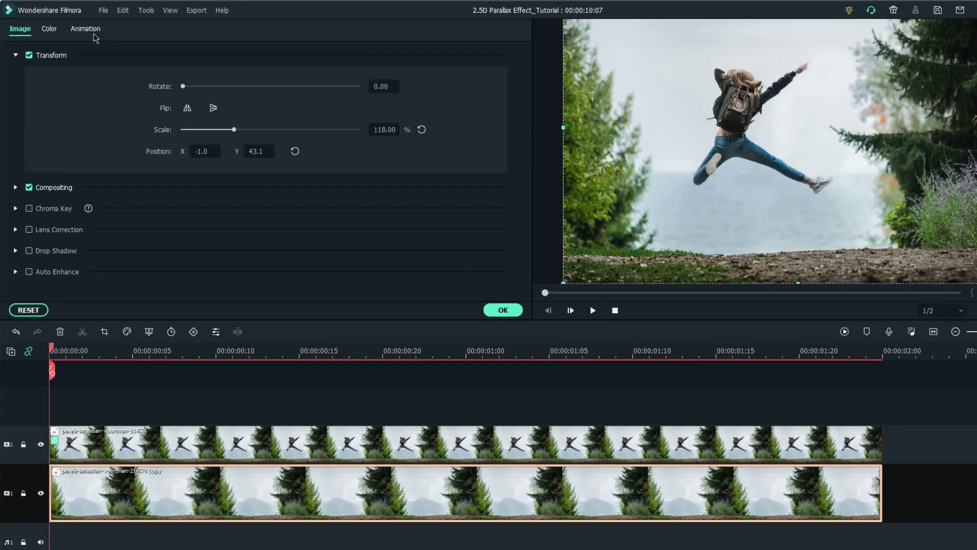
left_click(86, 29)
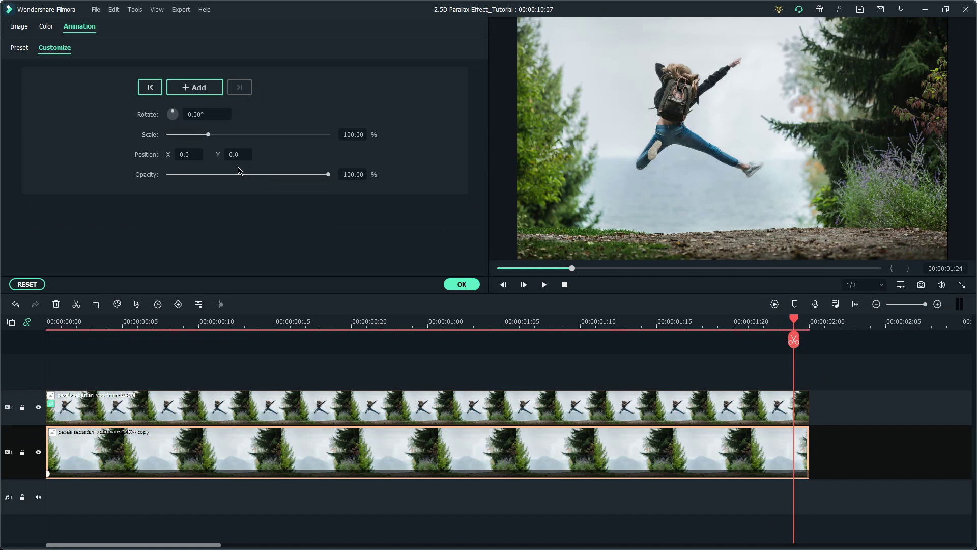
left_click_drag(248, 161, 253, 165)
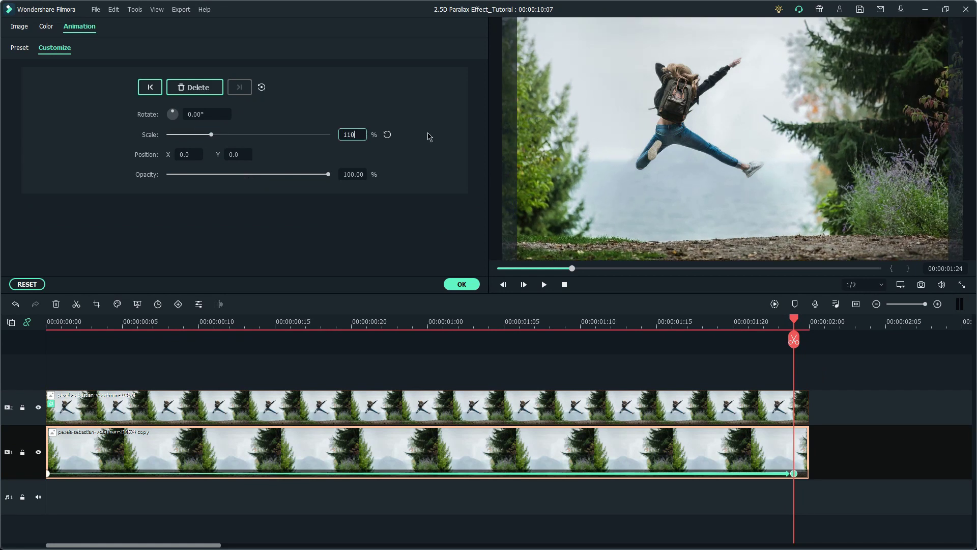
left_click(366, 429)
left_click(240, 156)
scroll(240, 156, "up", 10)
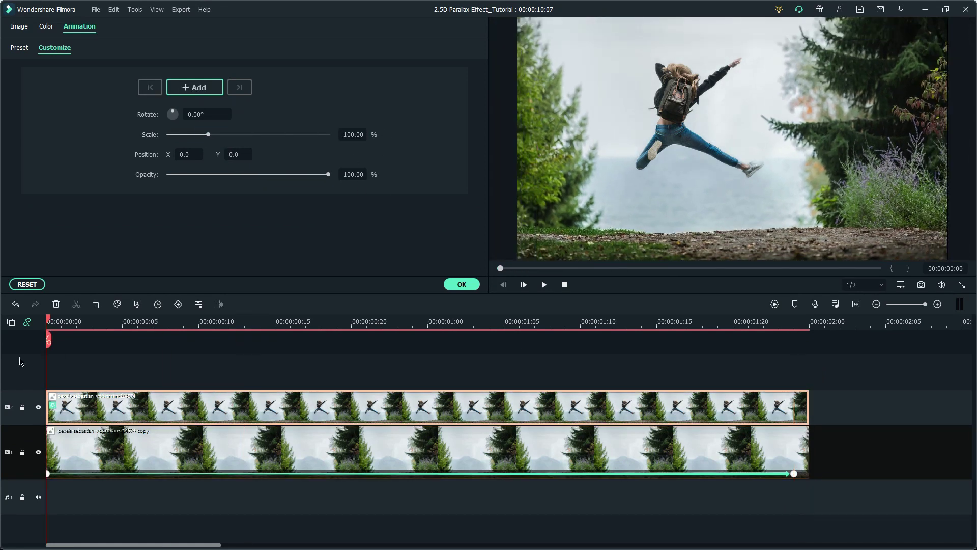
Animate the jumping photo clip from a starting keyframe to 120% scale and position X 26, Y 15 at 00:00:01:24
left_click(212, 89)
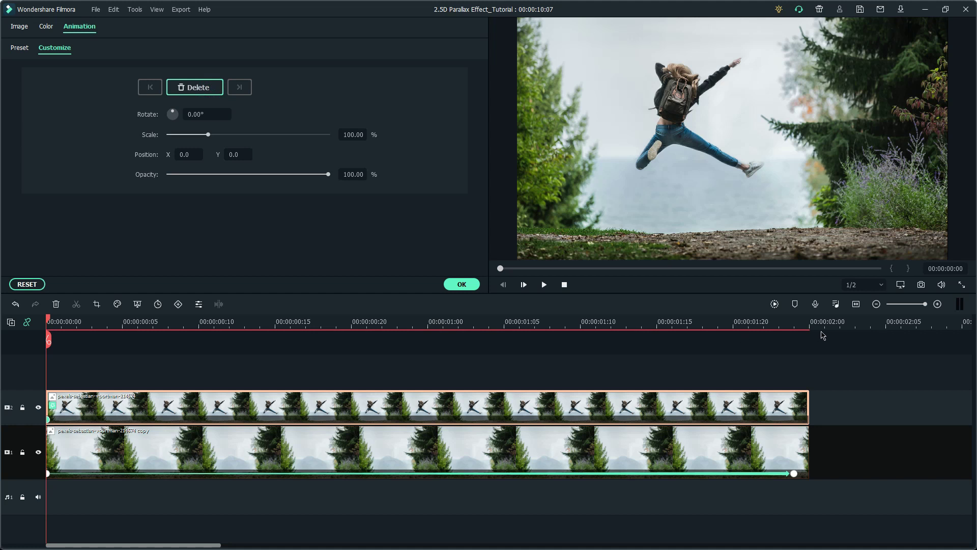
left_click(793, 324)
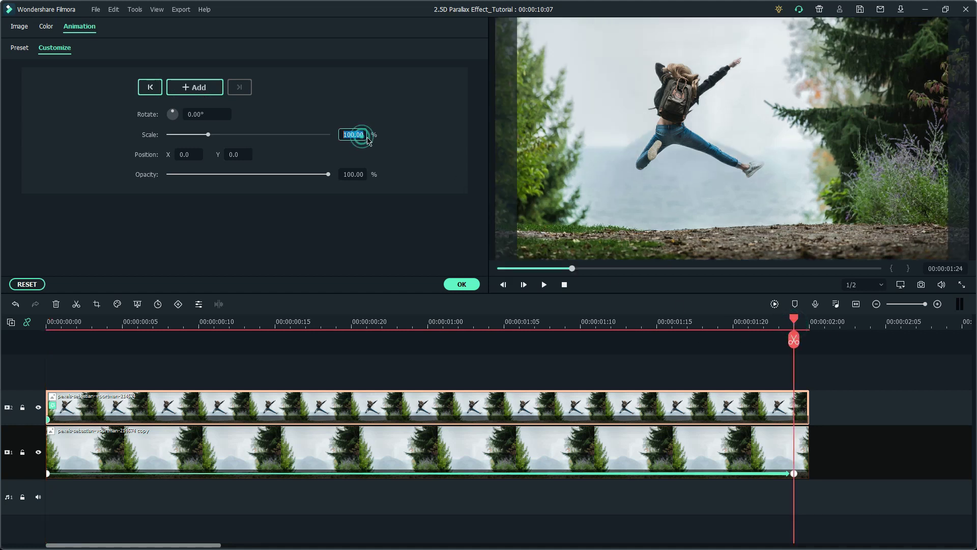
type("120")
key("Return")
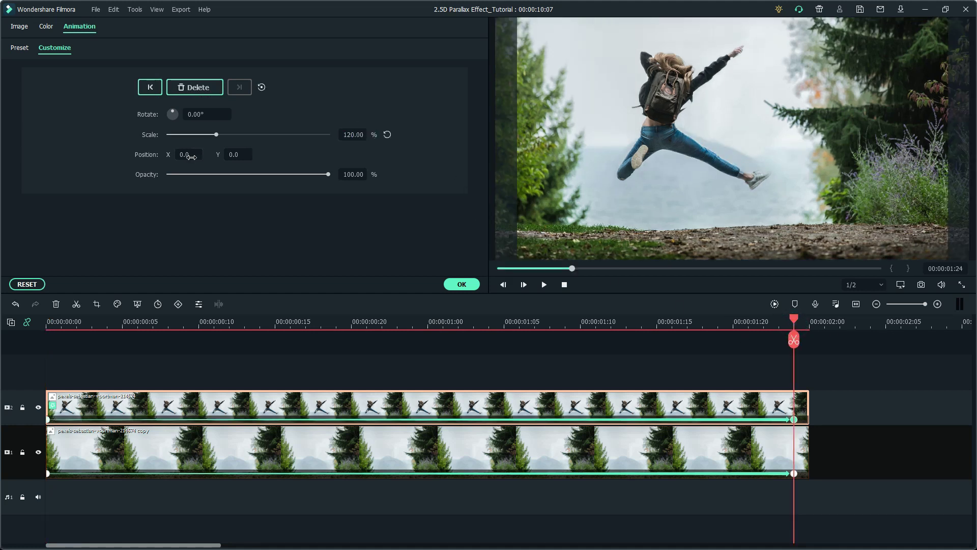
left_click_drag(191, 156, 250, 155)
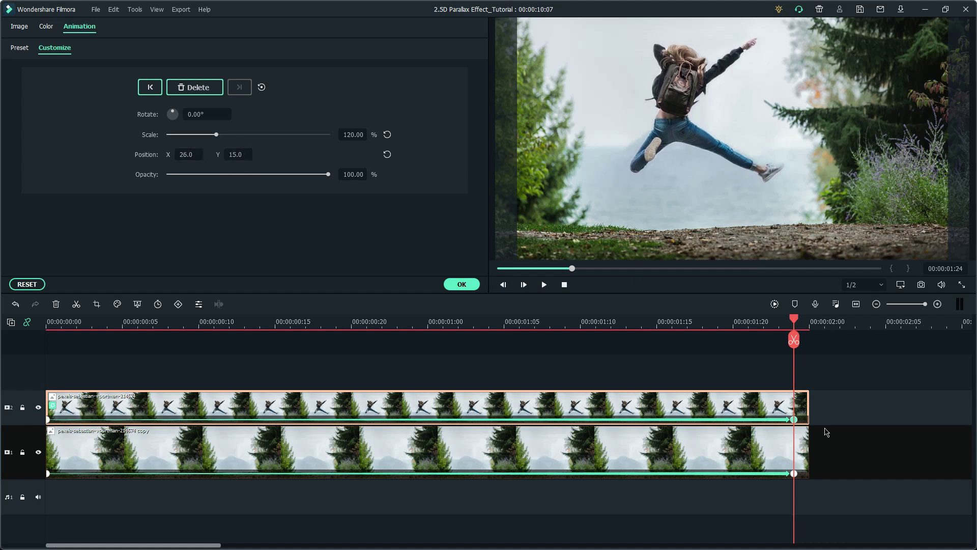